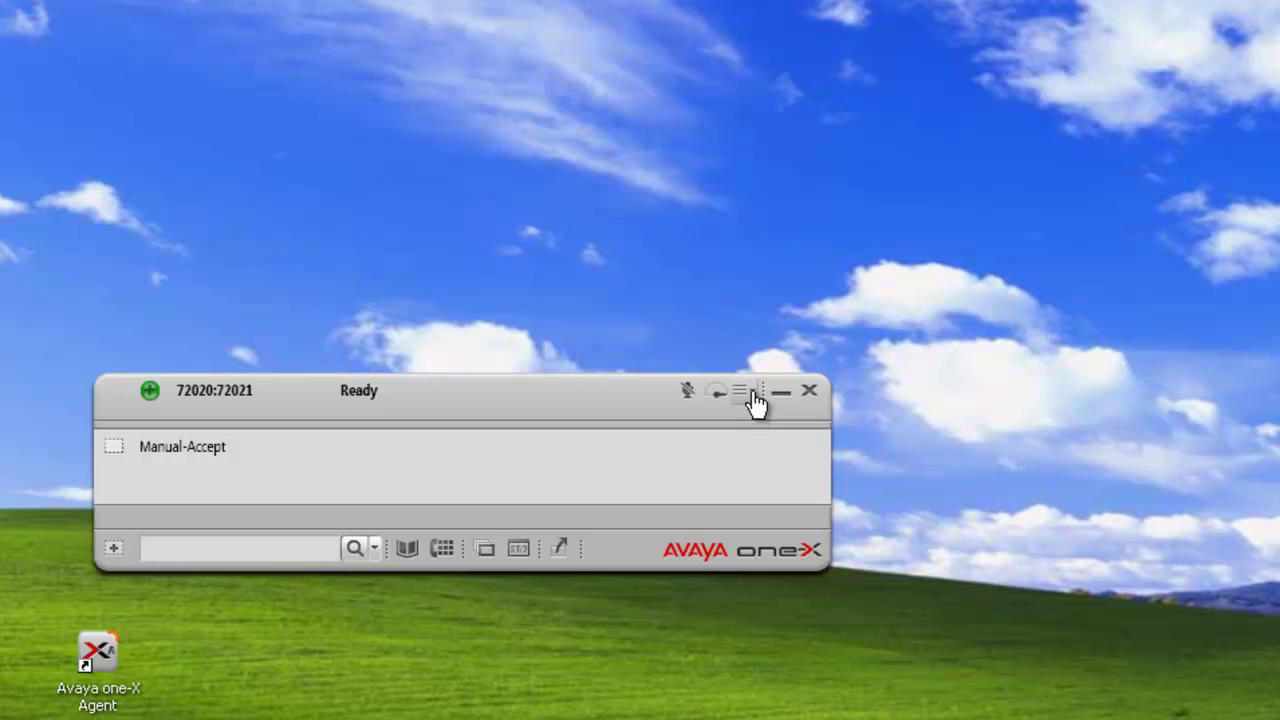
- Go to the Touch Tone Shortcuts page of System Settings
{"action": "left_click", "coordinate": [752, 391]}
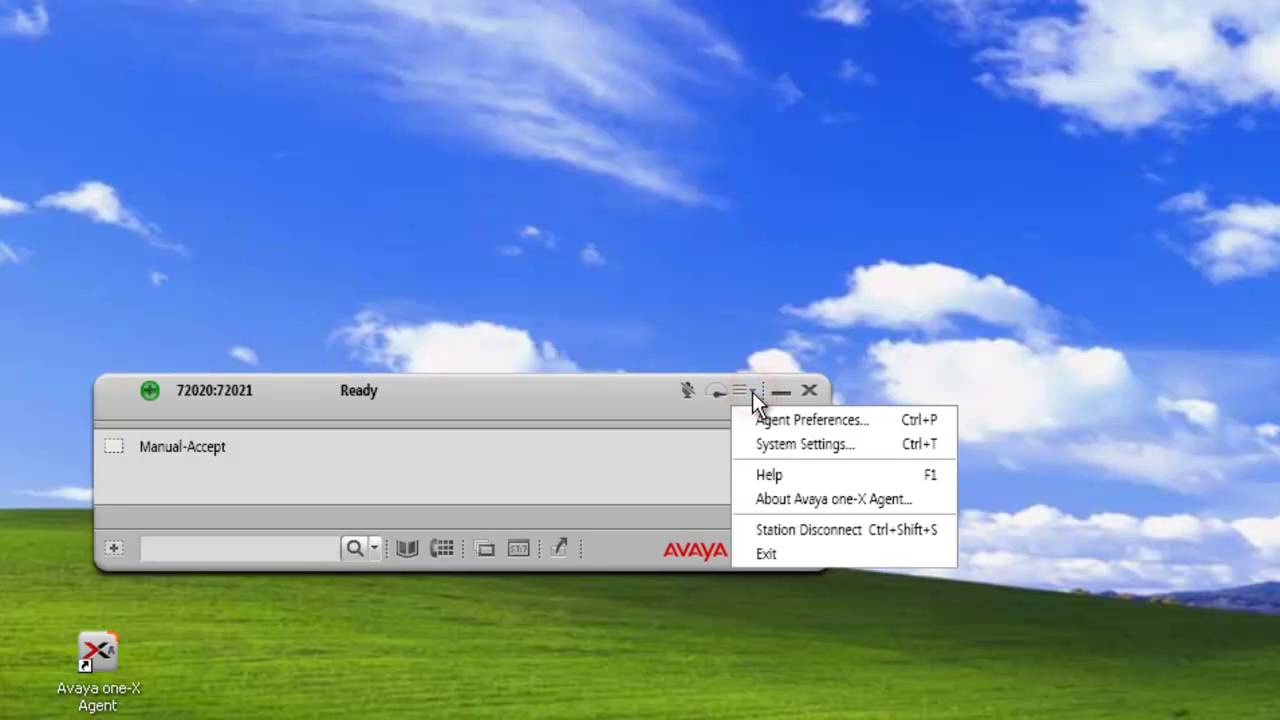
{"action": "left_click", "coordinate": [793, 444]}
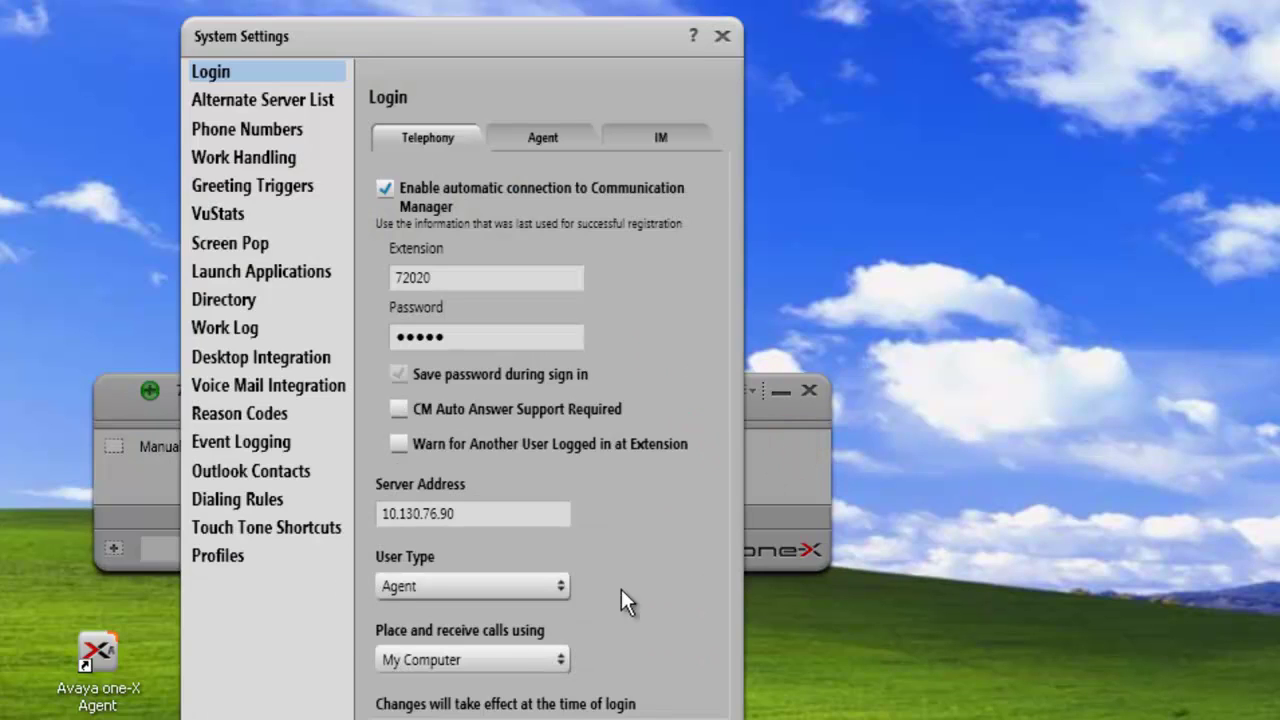
{"action": "left_click", "coordinate": [266, 540]}
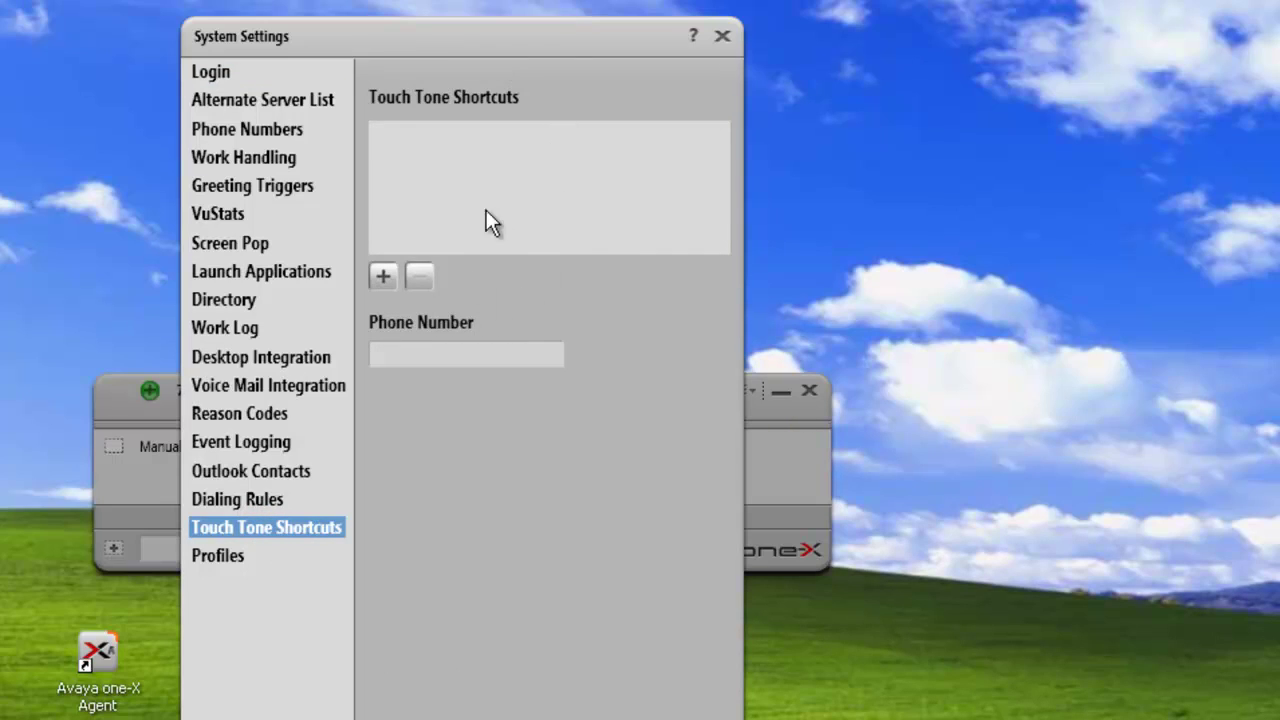
- Add a touch-tone shortcut named Kelly with phone number 2030
{"action": "left_click", "coordinate": [383, 277]}
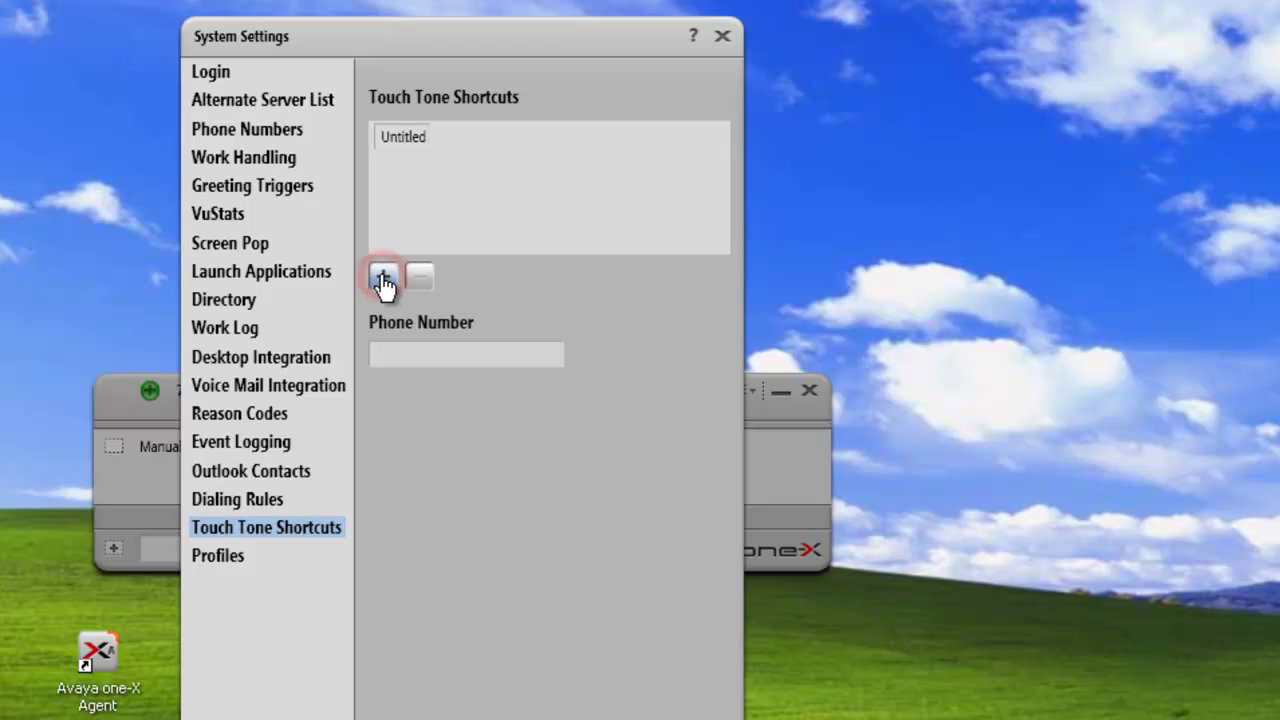
{"action": "left_click", "coordinate": [380, 140]}
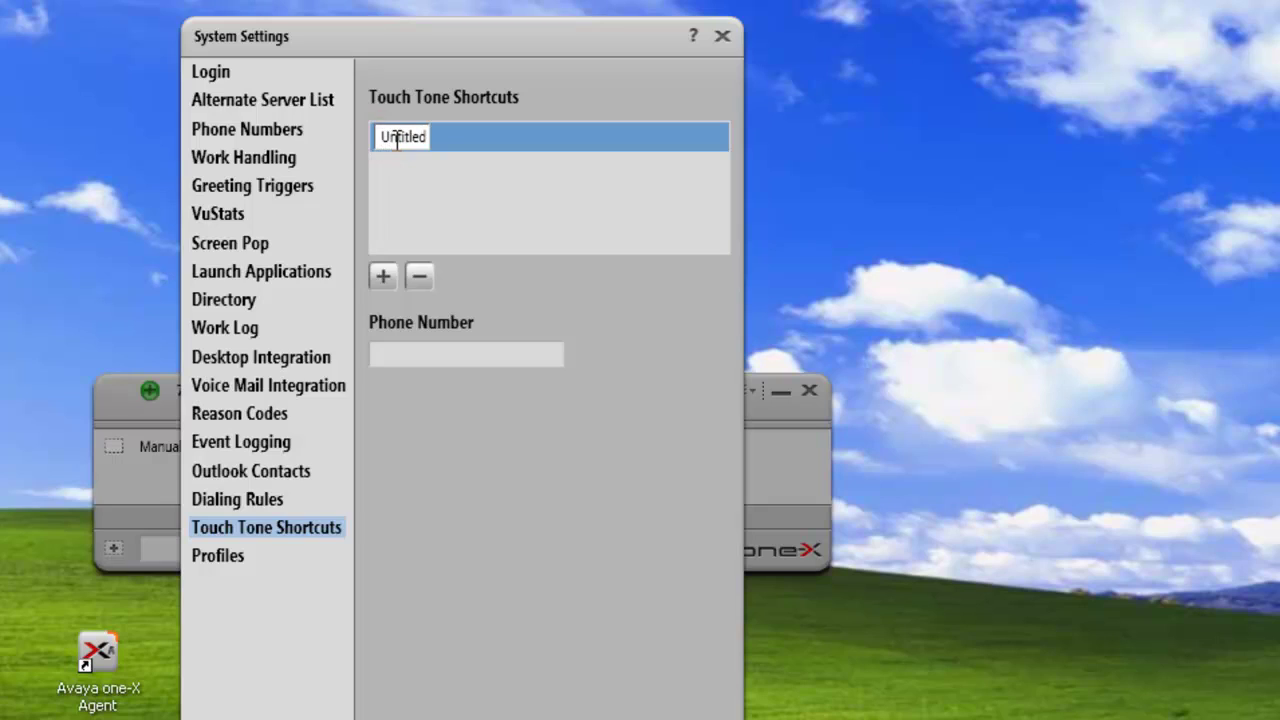
{"action": "left_click_drag", "start_coordinate": [381, 136], "coordinate": [431, 137]}
{"action": "key", "text": "BackSpace"}
{"action": "type", "text": "Kelly"}
{"action": "left_click", "coordinate": [423, 345]}
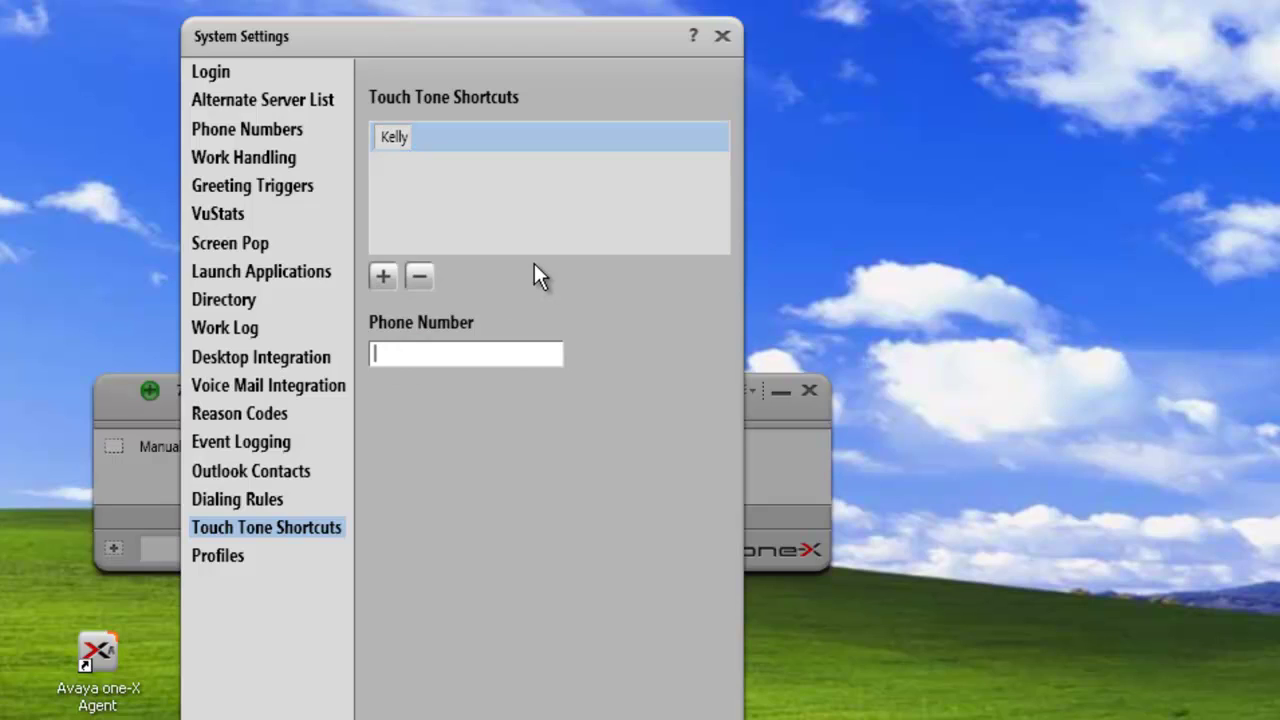
{"action": "type", "text": "2030"}
- Add a shortcut named Cathy with phone number 2370, then confirm the settings with OK
{"action": "left_click", "coordinate": [384, 277]}
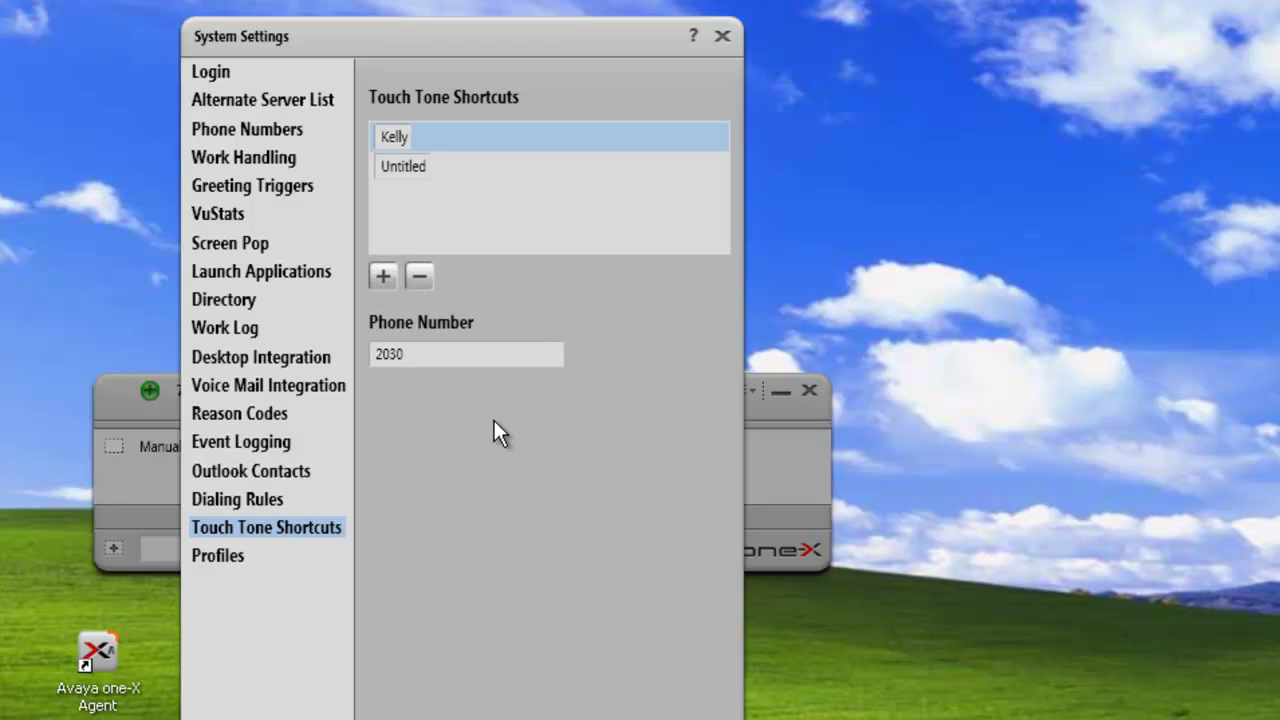
{"action": "left_click", "coordinate": [388, 166]}
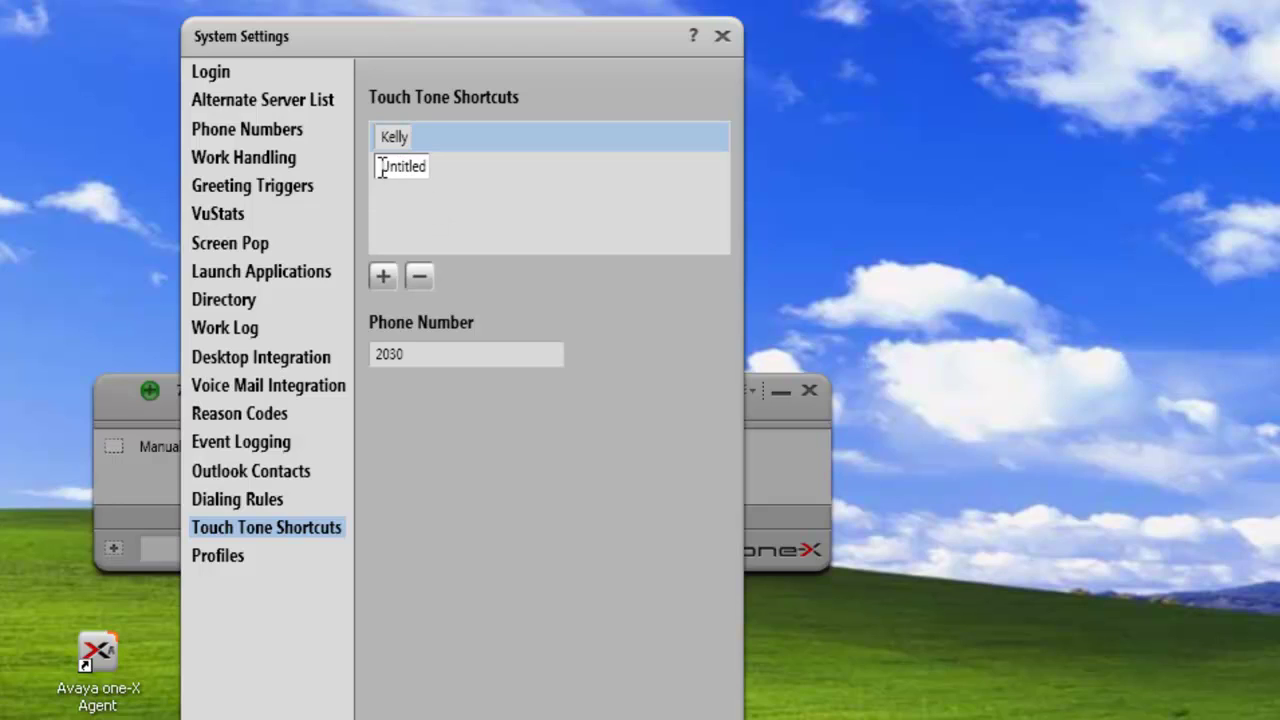
{"action": "left_click", "coordinate": [383, 166]}
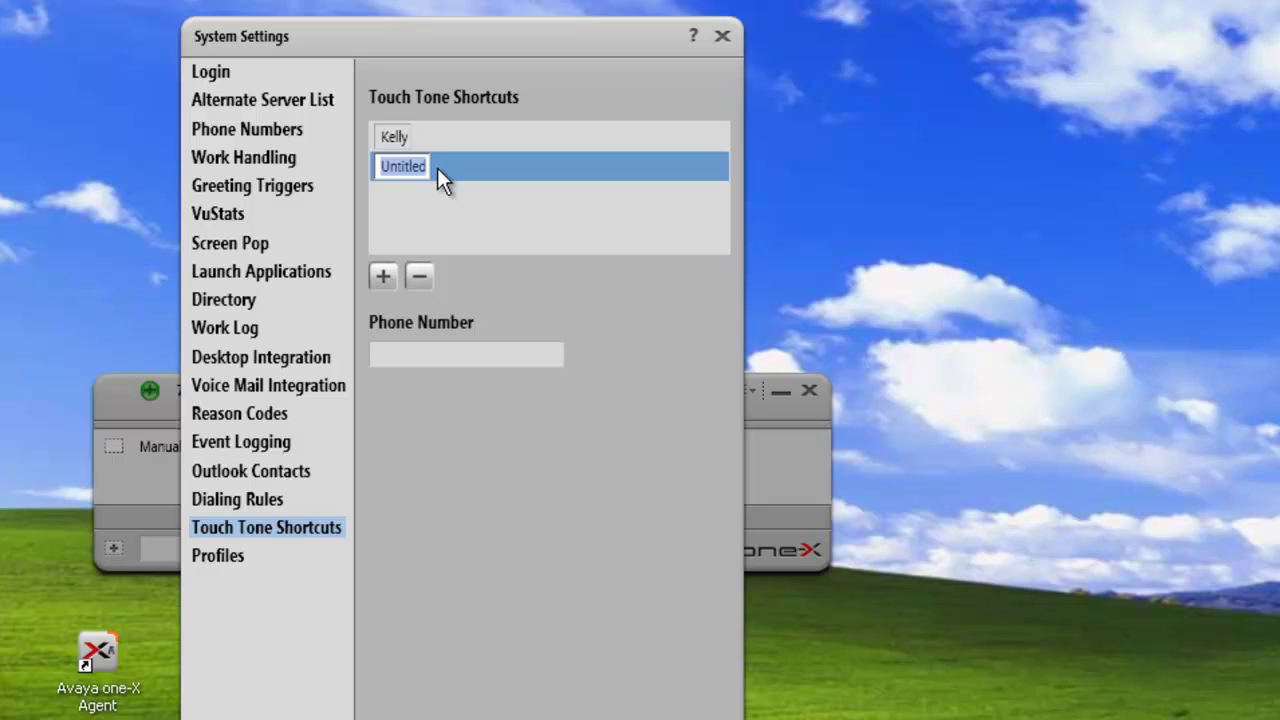
{"action": "type", "text": "Cathy"}
{"action": "left_click", "coordinate": [420, 355]}
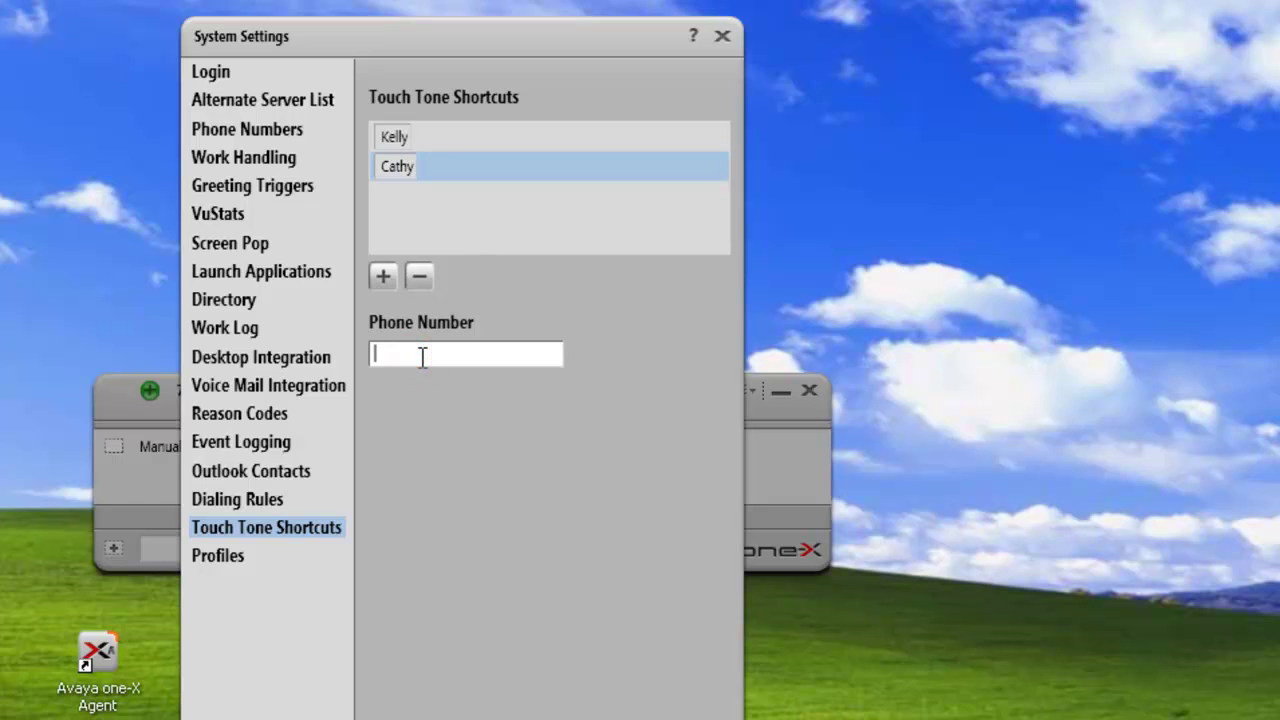
{"action": "type", "text": "2370"}
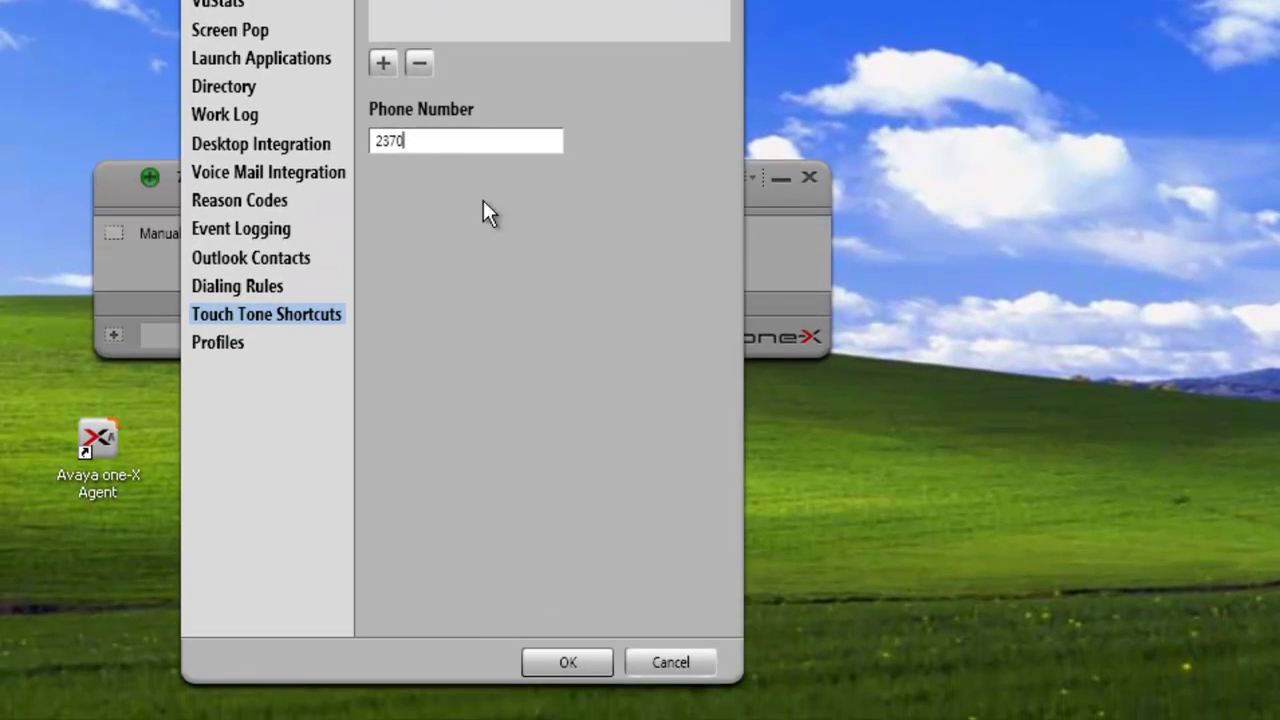
{"action": "left_click", "coordinate": [567, 663]}
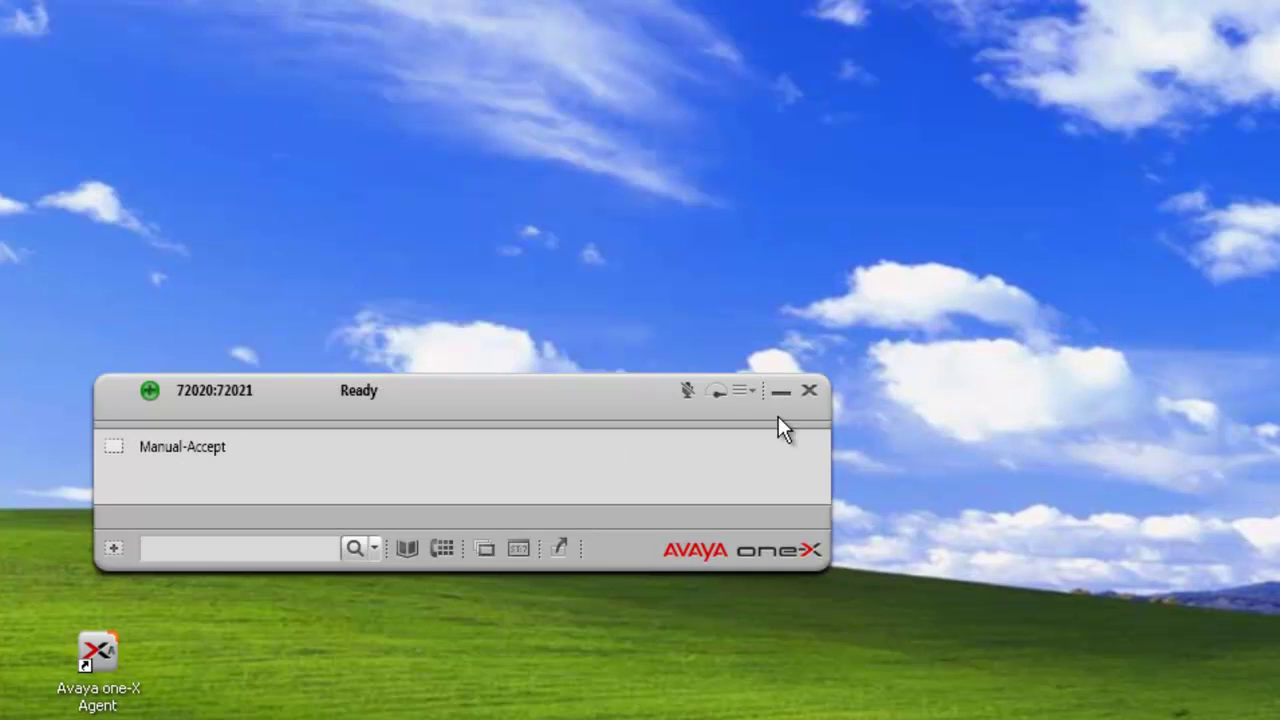
- Reopen System Settings at the Touch Tone Shortcuts page
{"action": "left_click", "coordinate": [749, 391]}
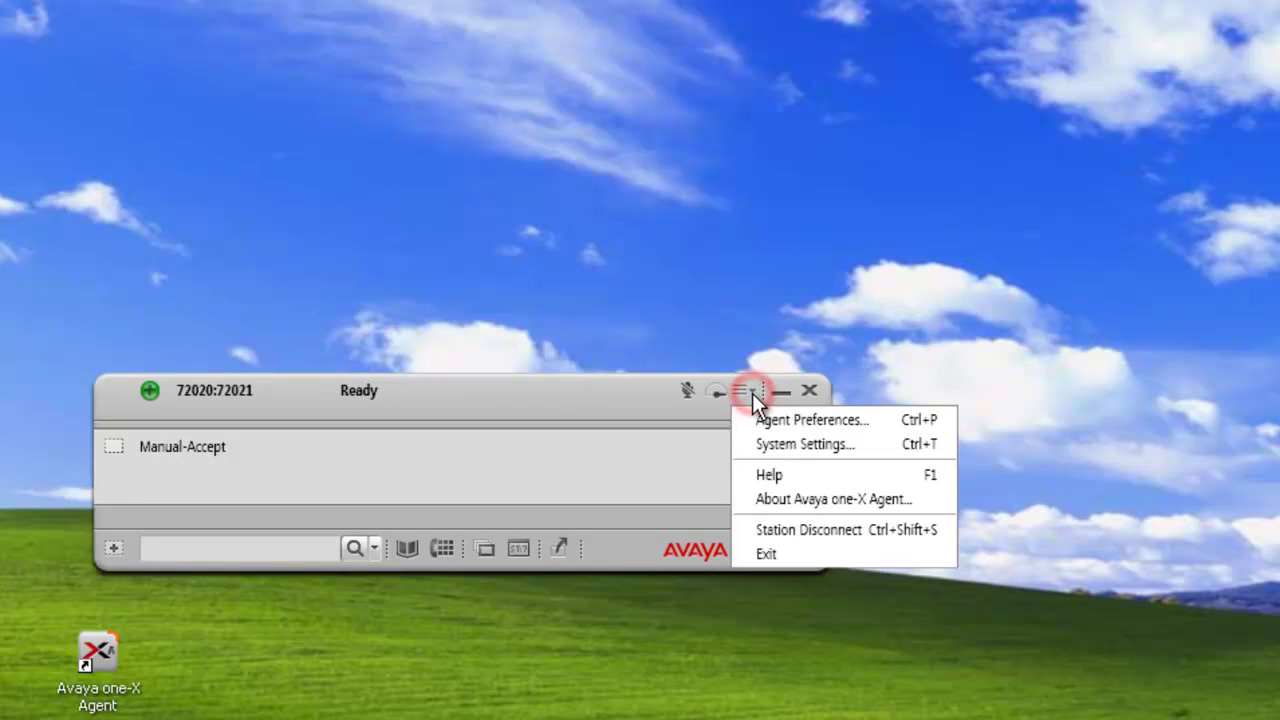
{"action": "left_click", "coordinate": [785, 450]}
{"action": "left_click", "coordinate": [250, 527]}
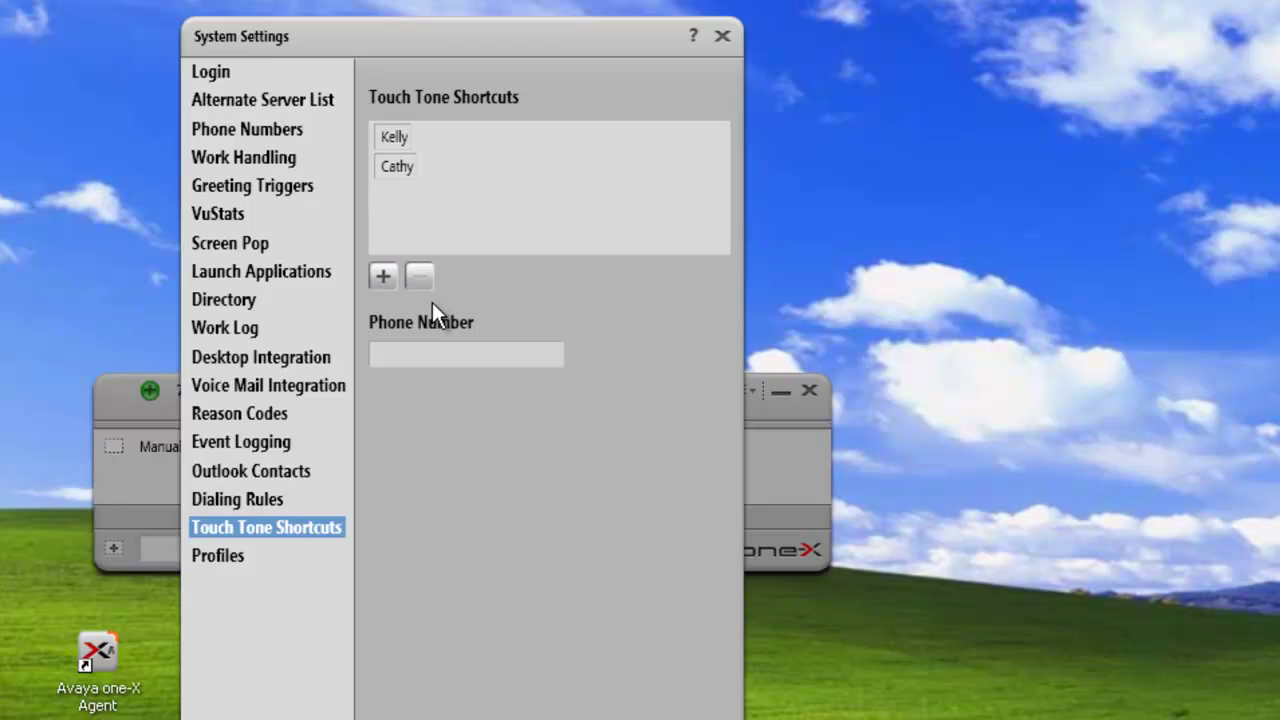
- Add a third shortcut named Conf with phone number 11111#
{"action": "left_click", "coordinate": [383, 278]}
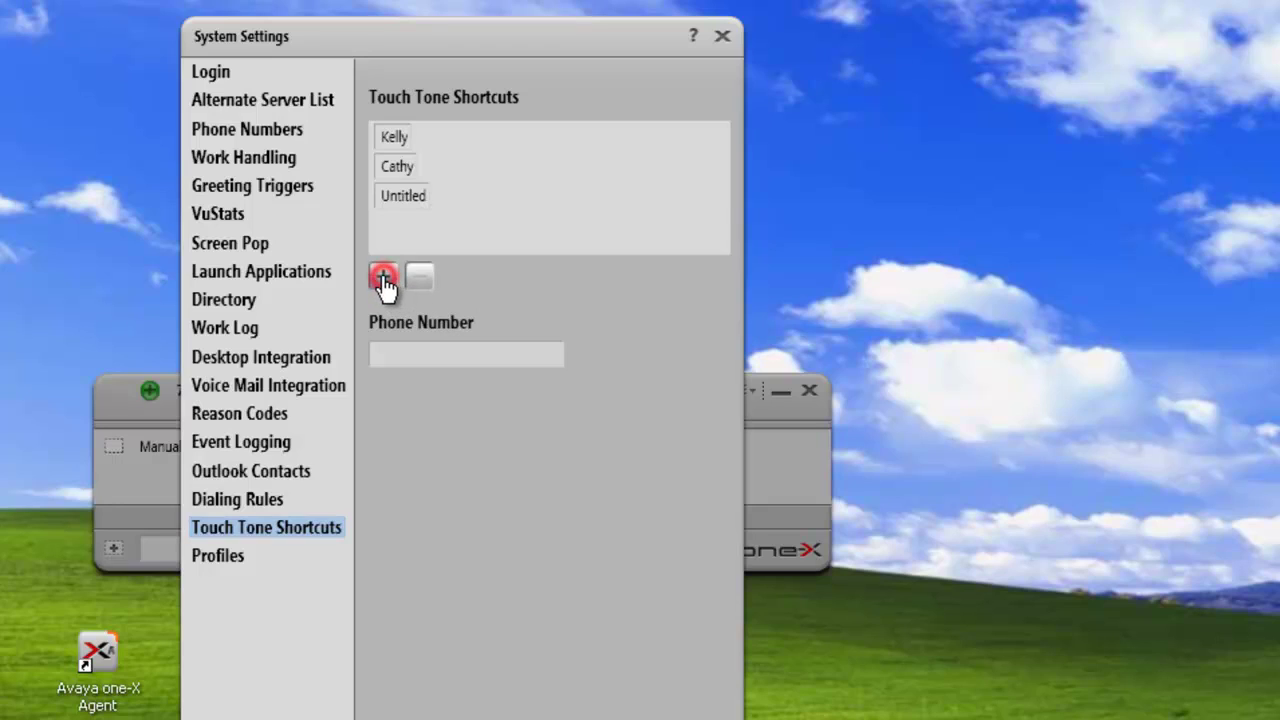
{"action": "type", "text": "Conf"}
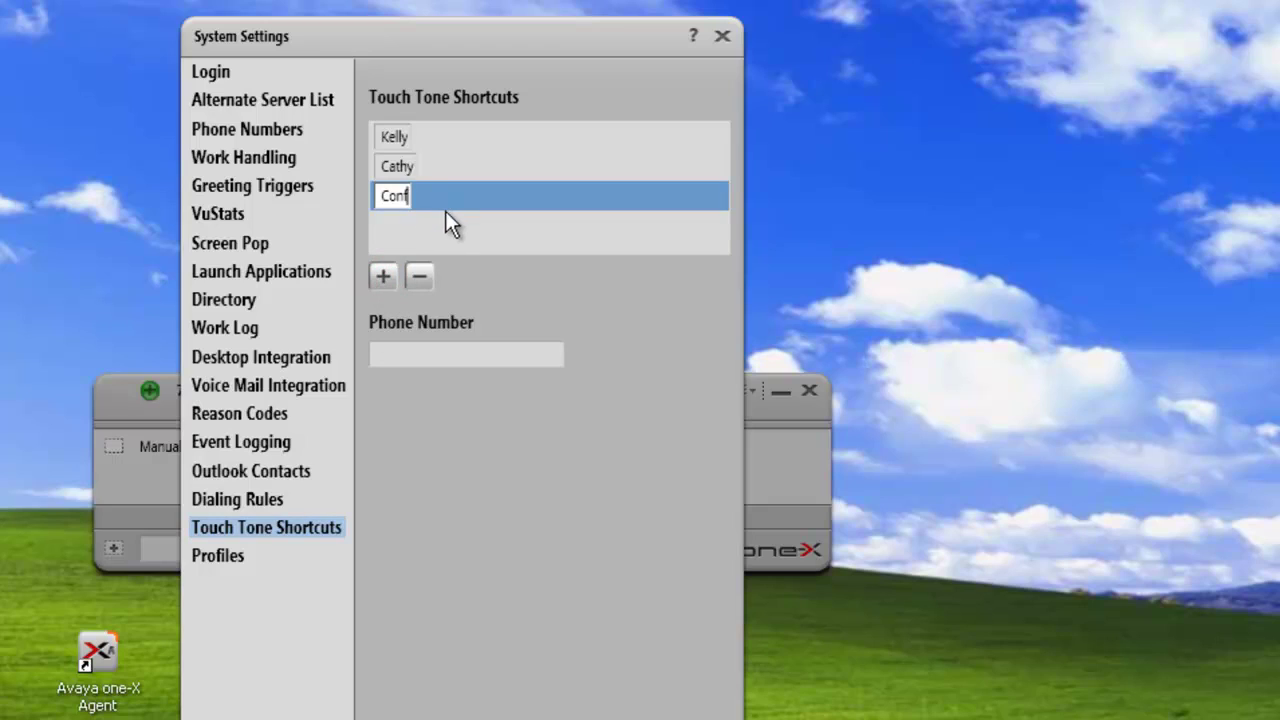
{"action": "left_click", "coordinate": [440, 354]}
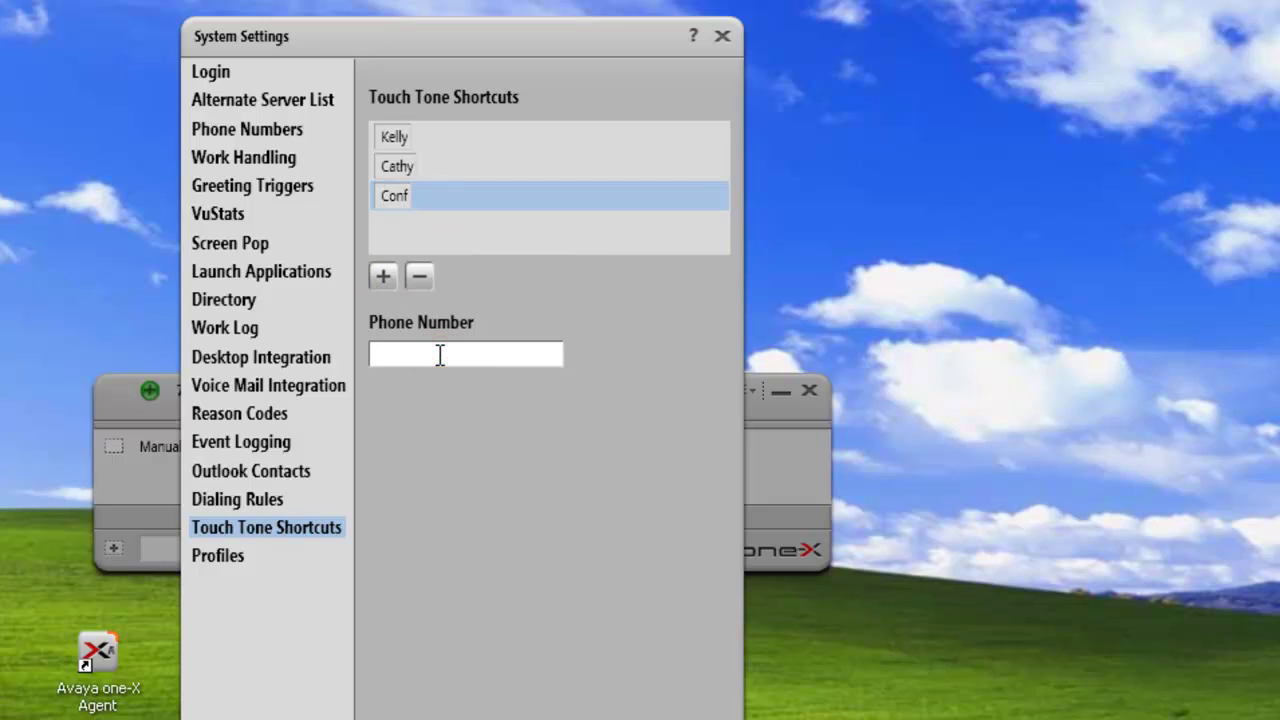
{"action": "type", "text": "11111#"}
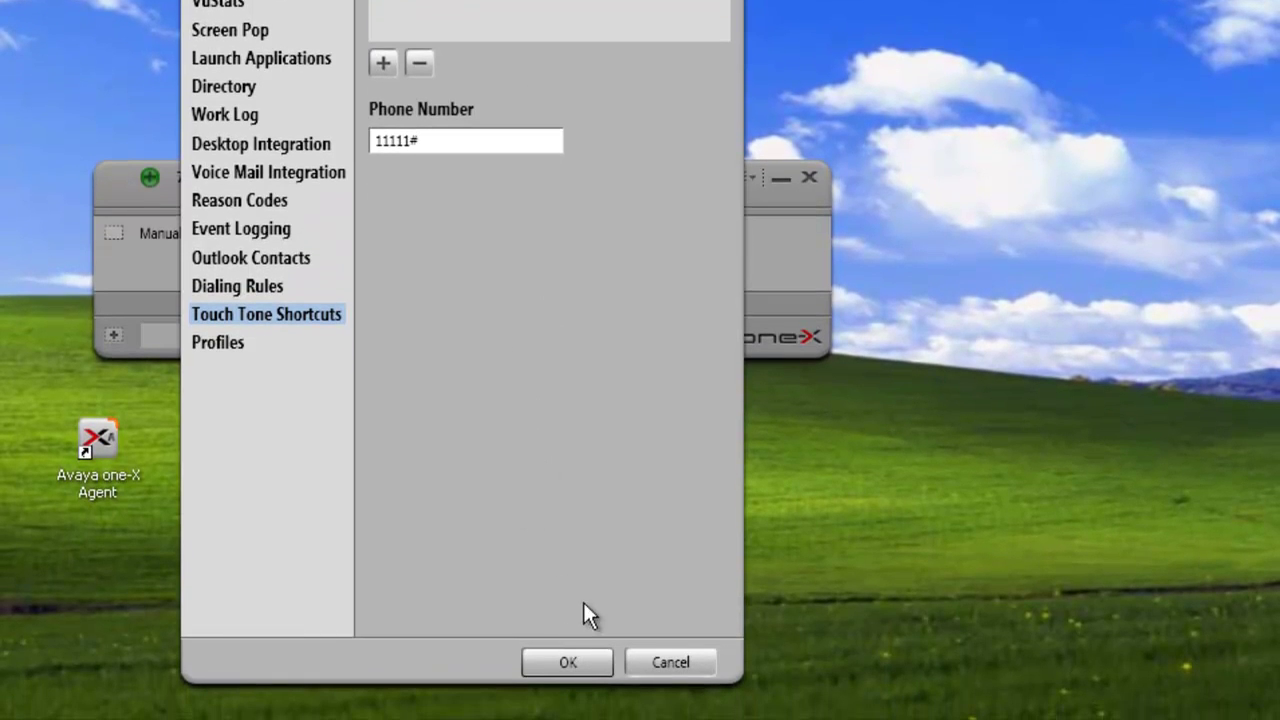
- Save the settings, then show the Dialpad's touch-tone shortcuts: Kelly, Cathy and Conf
{"action": "left_click", "coordinate": [583, 666]}
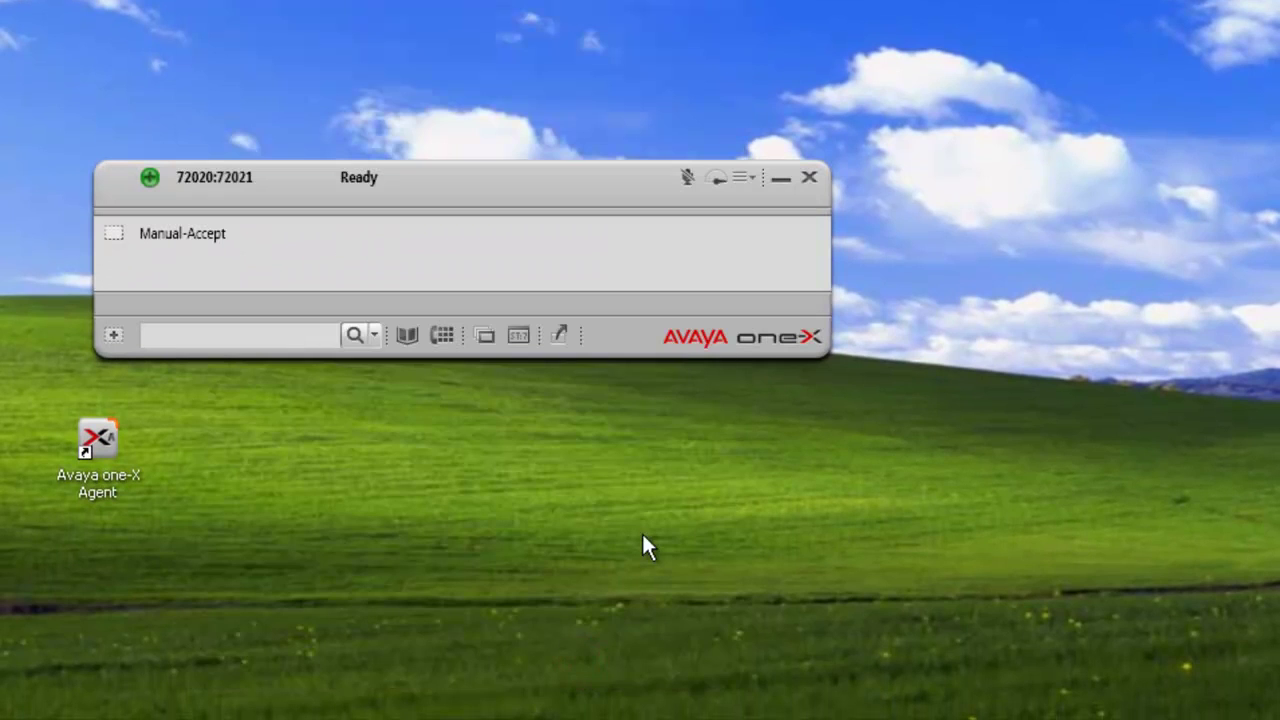
{"action": "left_click", "coordinate": [443, 337]}
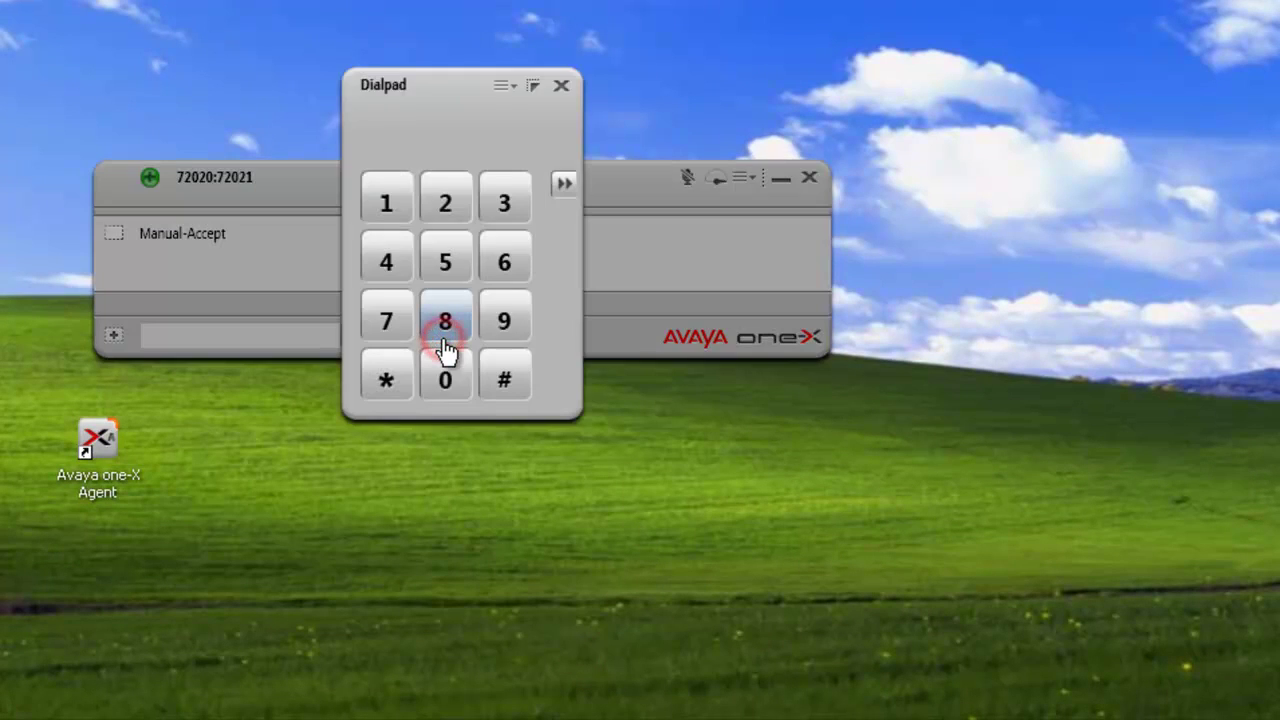
{"action": "left_click", "coordinate": [514, 88]}
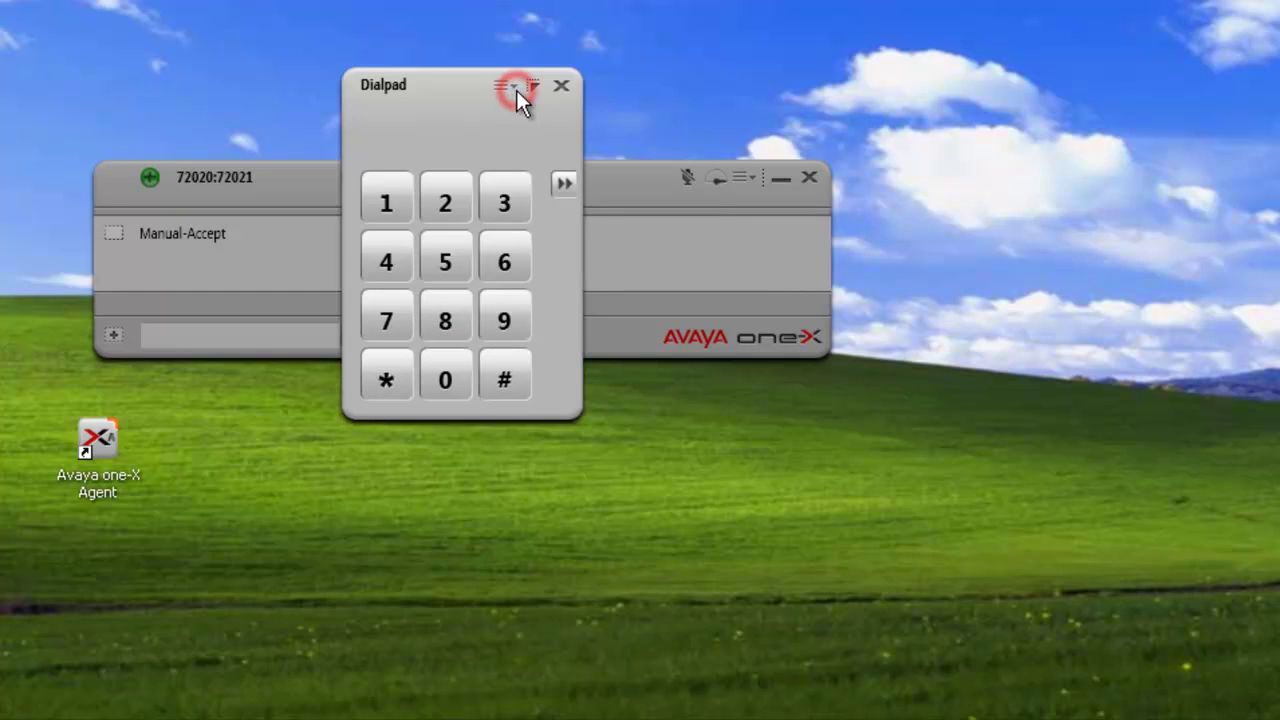
{"action": "mouse_move", "coordinate": [554, 145]}
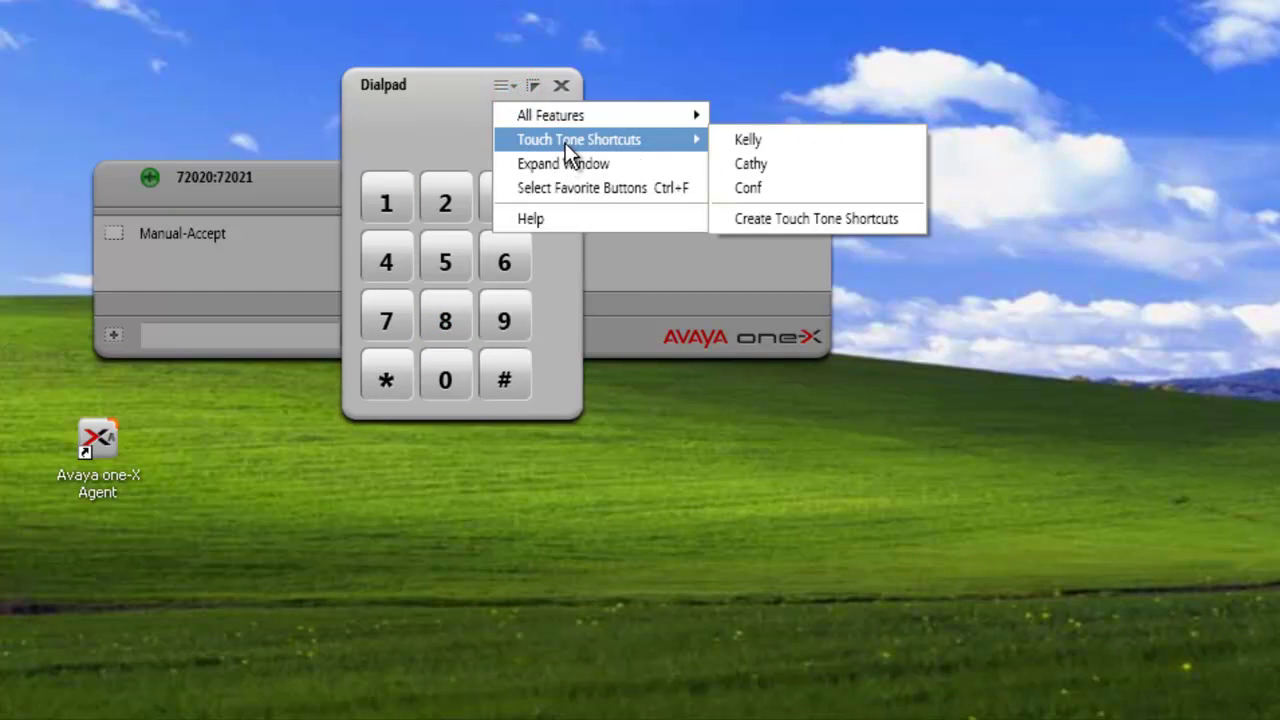
- From the Dialpad menu, delete the Conf touch-tone shortcut and confirm the removal
{"action": "left_click", "coordinate": [776, 217]}
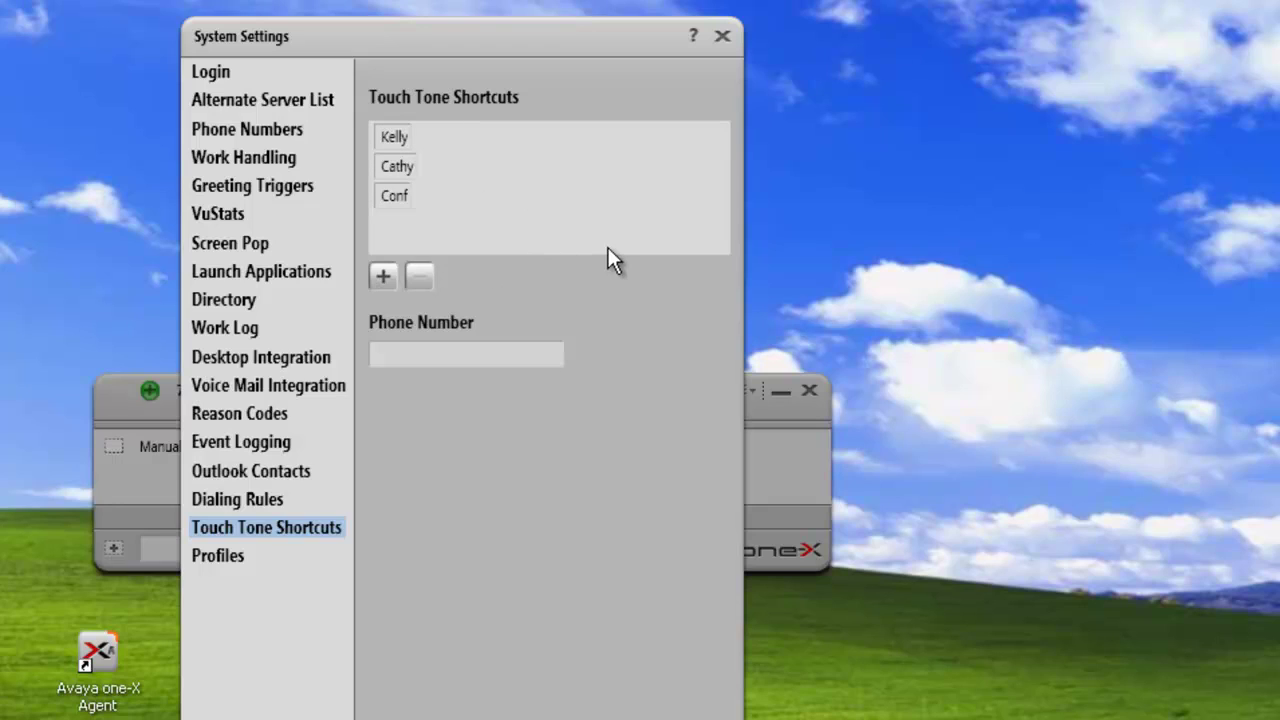
{"action": "left_click", "coordinate": [378, 197]}
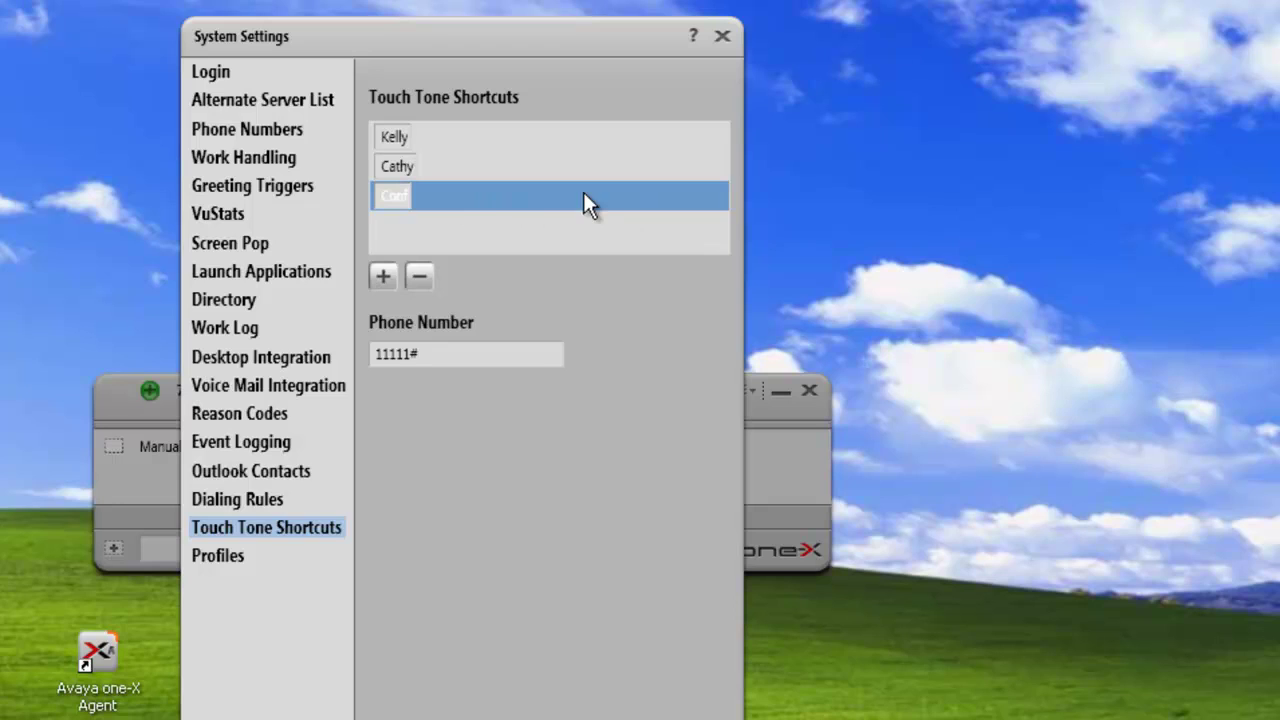
{"action": "left_click", "coordinate": [421, 283]}
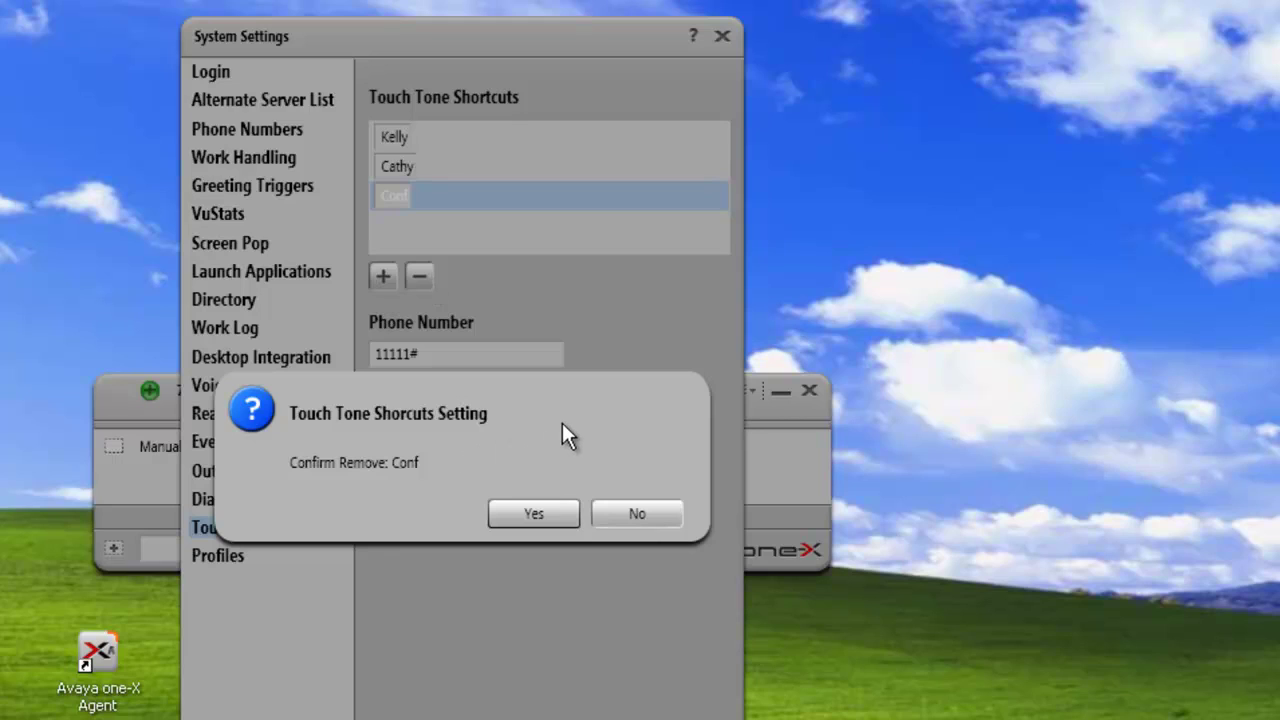
{"action": "left_click", "coordinate": [540, 514]}
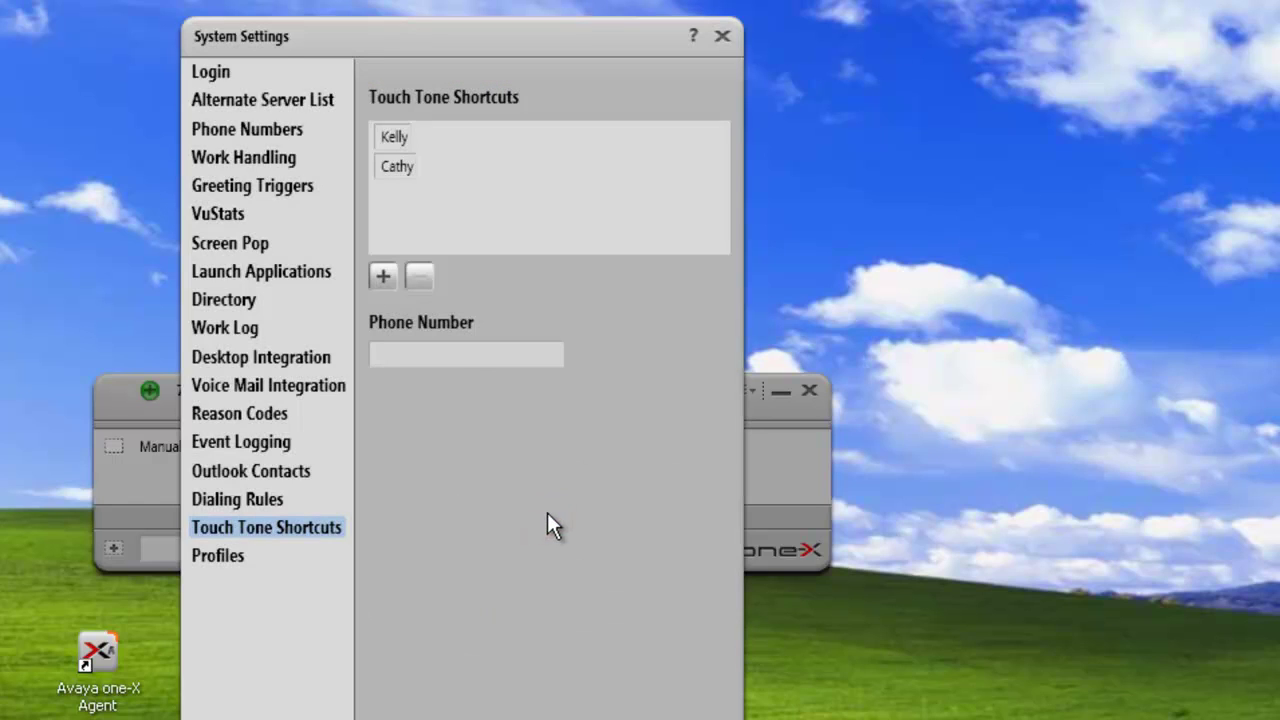